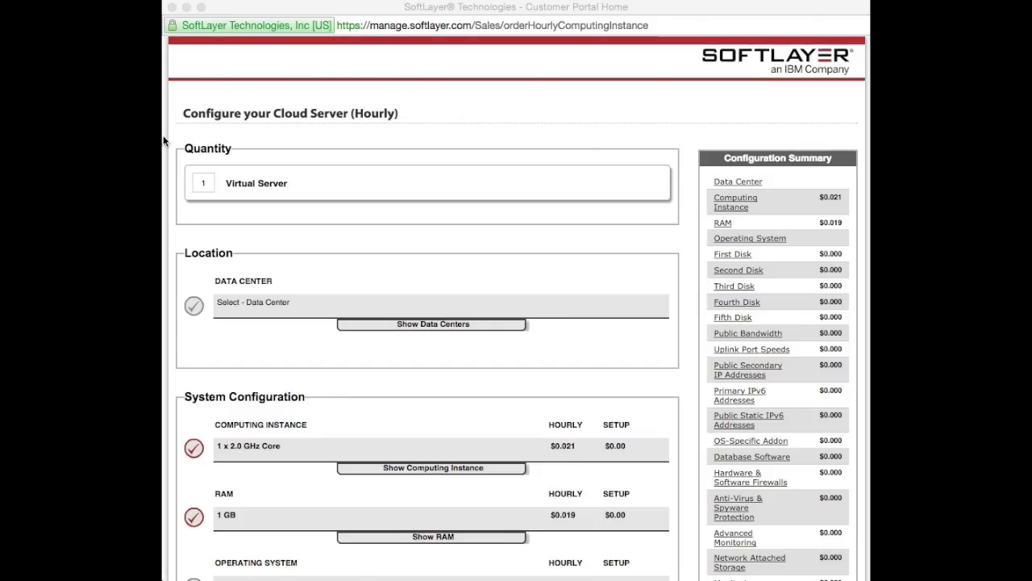
# Place the cloud server in the LON02 London data center with 4 GB of RAM
pyautogui.scroll(-4, 417, 276)
pyautogui.click(404, 255)
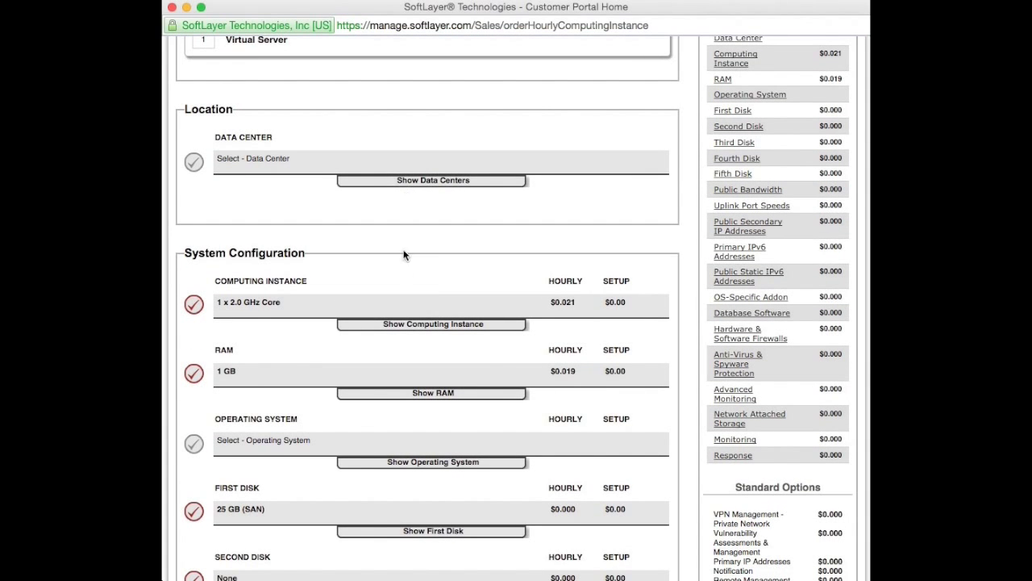
pyautogui.click(443, 180)
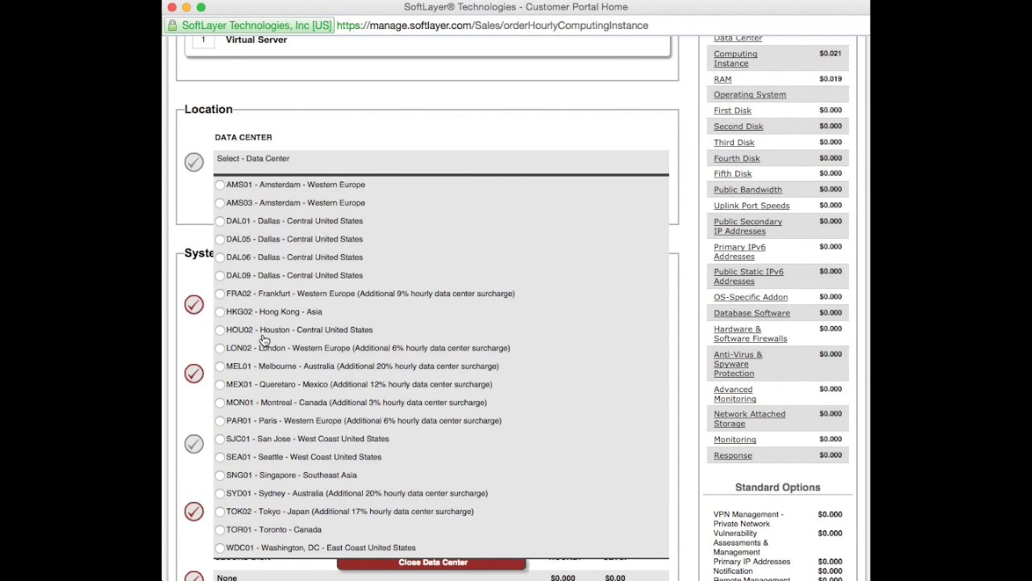
pyautogui.click(219, 347)
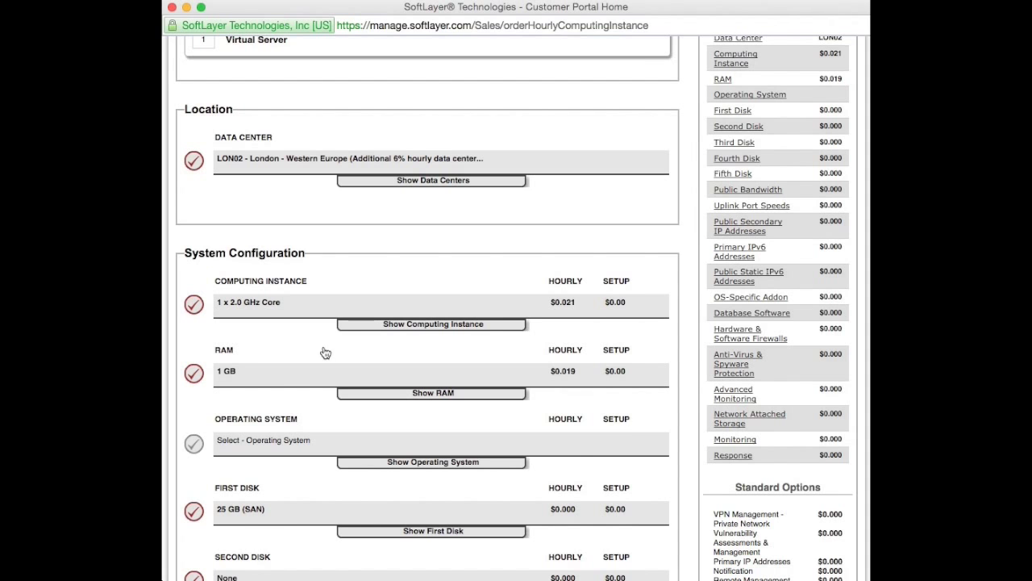
pyautogui.click(397, 394)
pyautogui.click(220, 433)
# Choose Windows Server 2008 R2 Standard (64bit) as the operating system and dismiss the warning
pyautogui.scroll(-5, 443, 369)
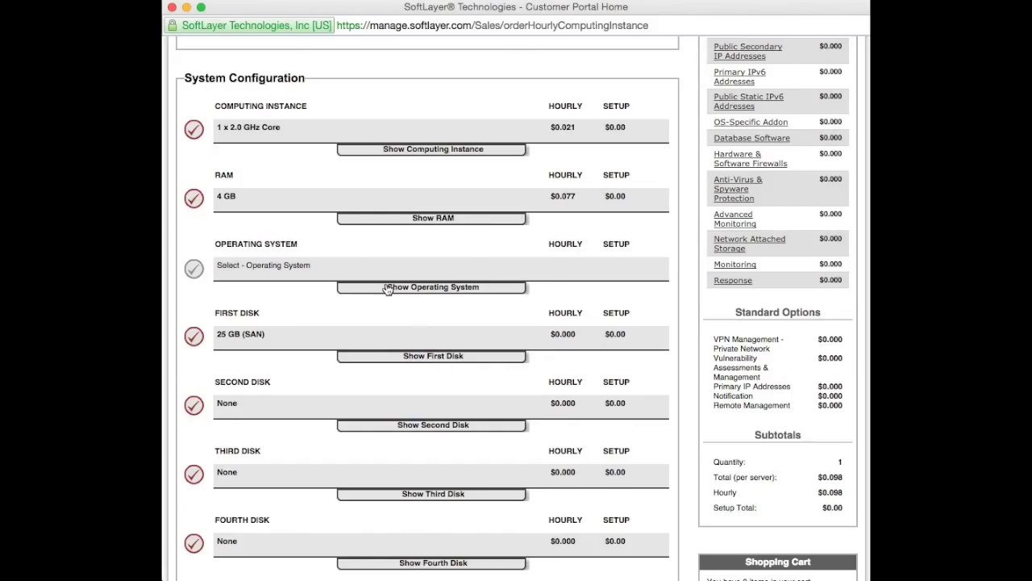
pyautogui.click(352, 286)
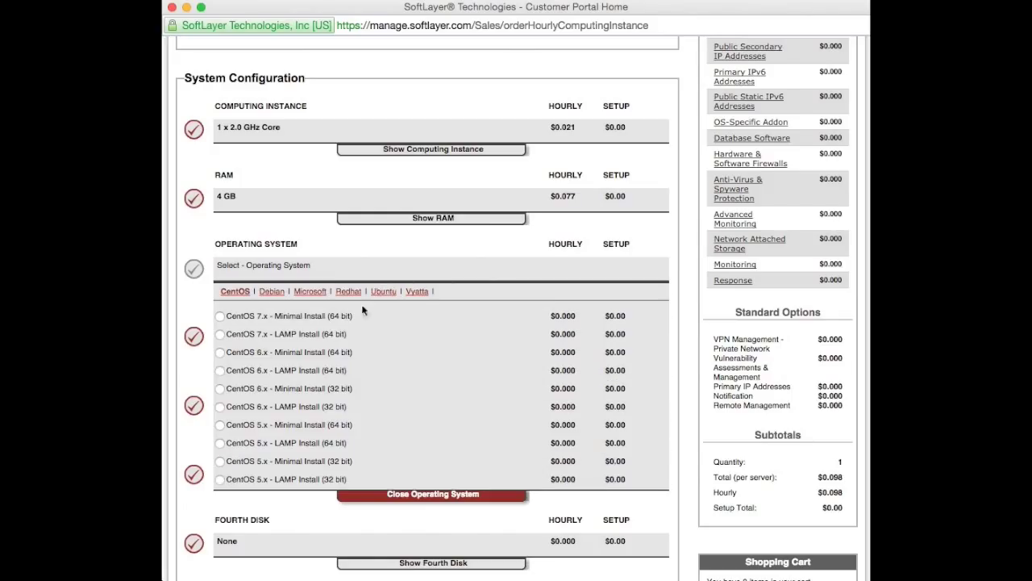
pyautogui.click(311, 292)
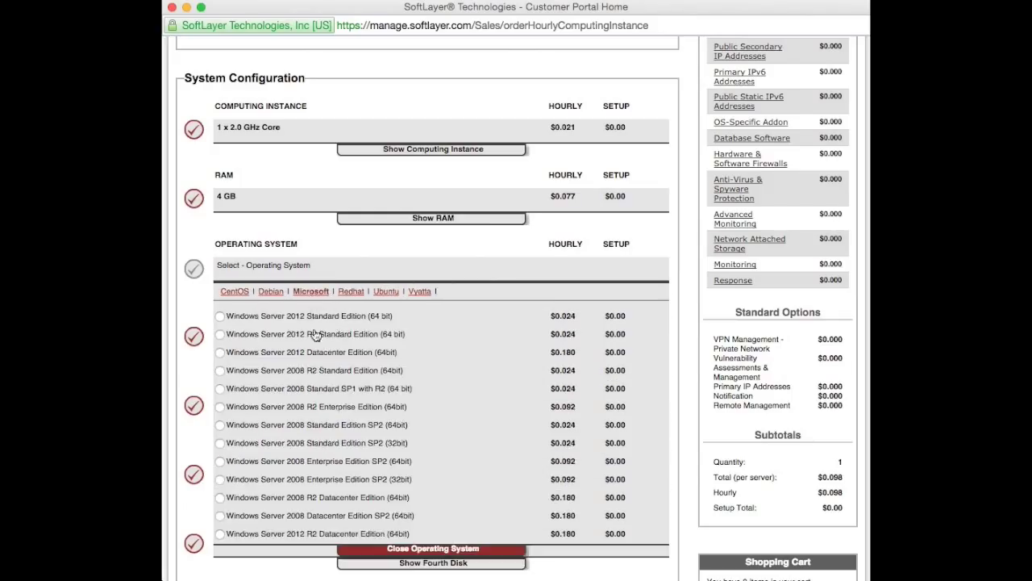
pyautogui.click(220, 371)
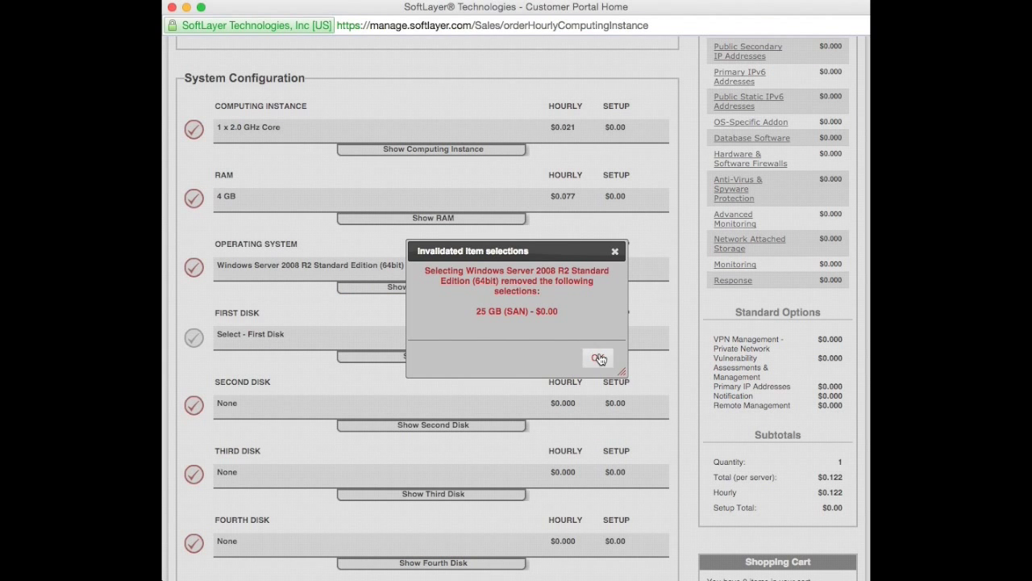
pyautogui.click(599, 357)
# Pick a 100 GB (SAN) first disk
pyautogui.click(363, 360)
pyautogui.click(220, 387)
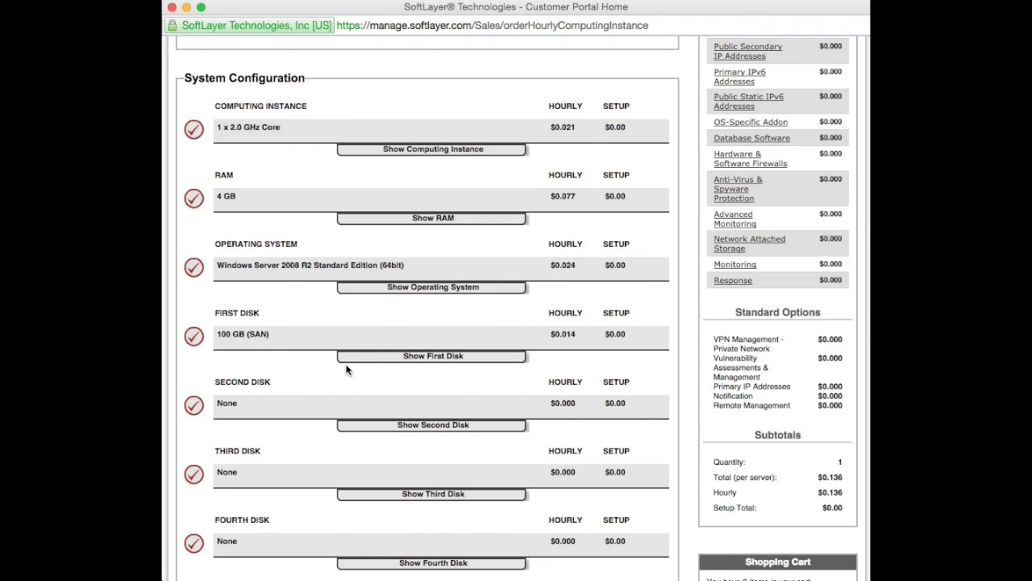
pyautogui.scroll(-8, 363, 379)
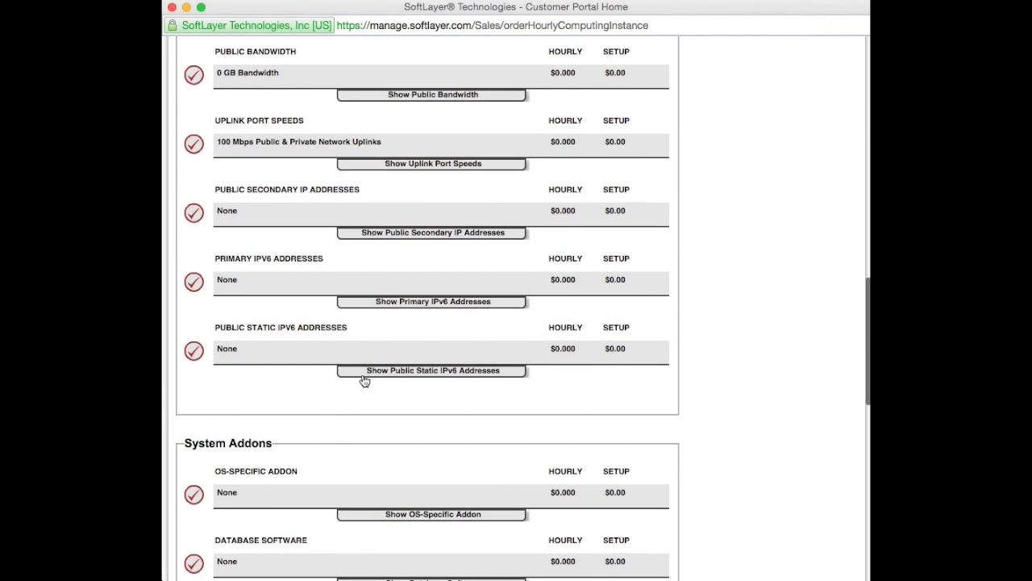
# Add 250 GB of network attached storage to the cloud server
pyautogui.scroll(-10, 364, 381)
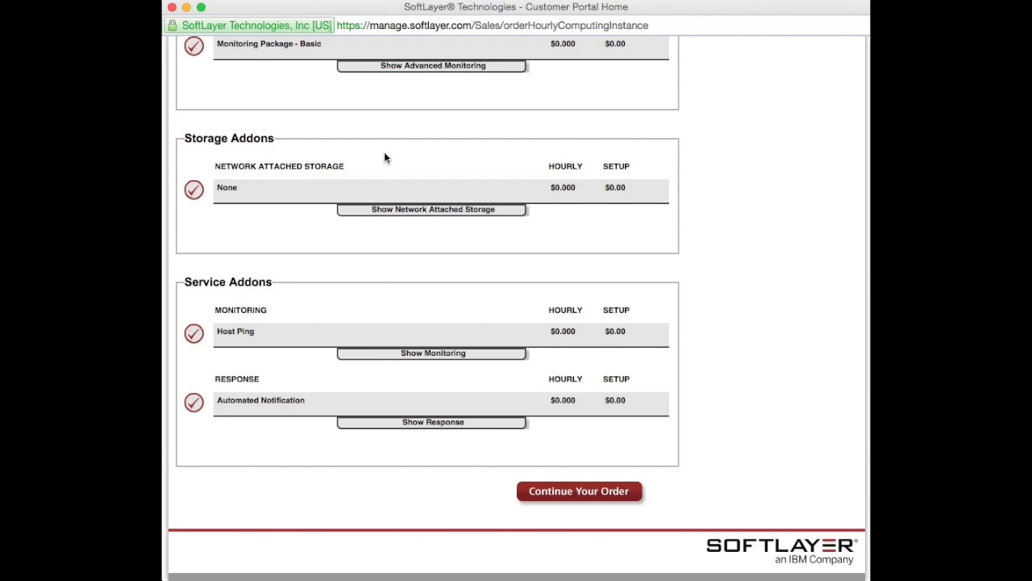
pyautogui.scroll(3, 383, 158)
pyautogui.scroll(-1, 383, 159)
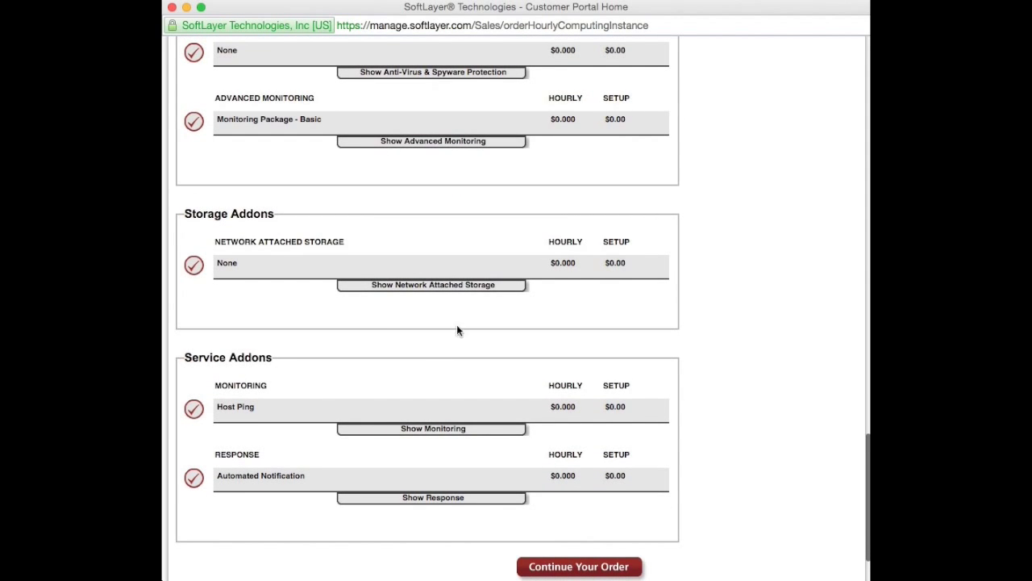
pyautogui.click(429, 291)
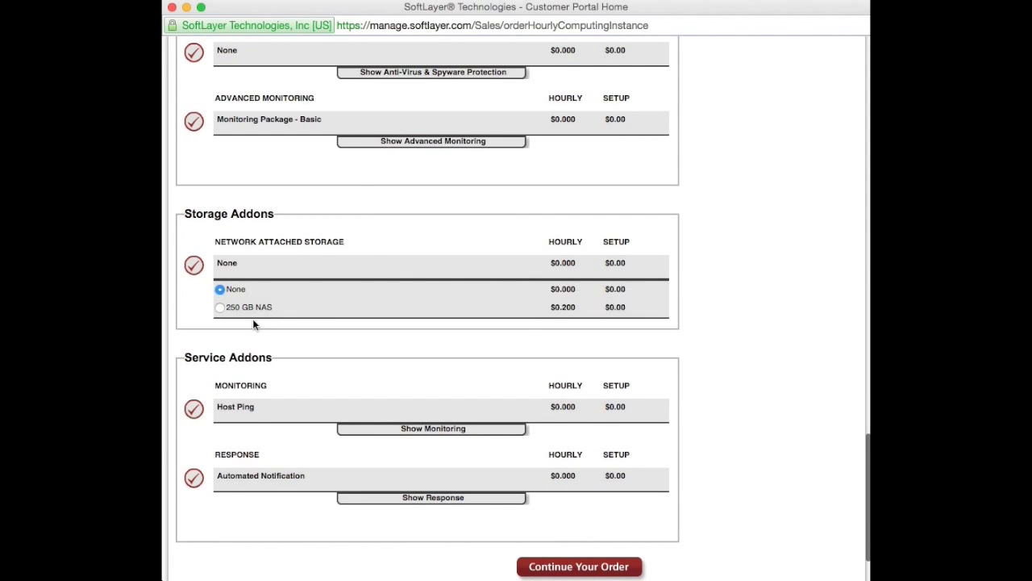
pyautogui.click(221, 307)
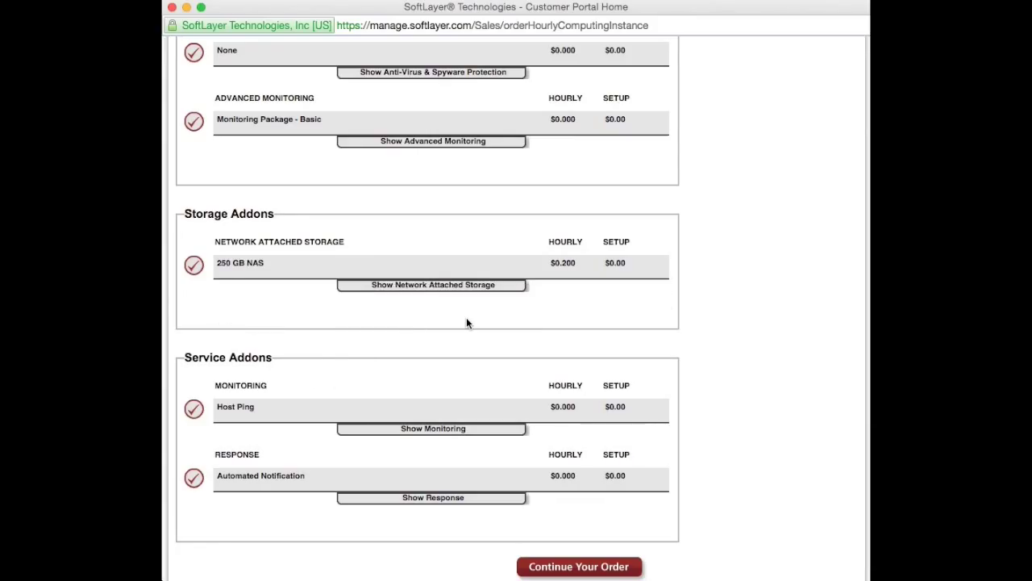
# Review the configuration and continue the order to verification
pyautogui.scroll(-2, 466, 323)
pyautogui.scroll(20, 429, 218)
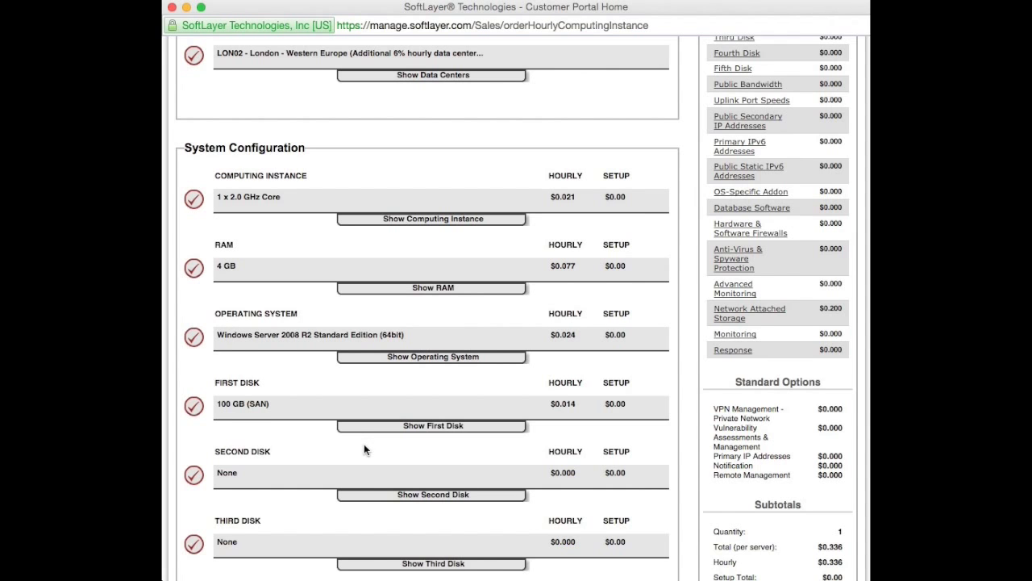
pyautogui.scroll(-10, 364, 443)
pyautogui.scroll(-8, 365, 450)
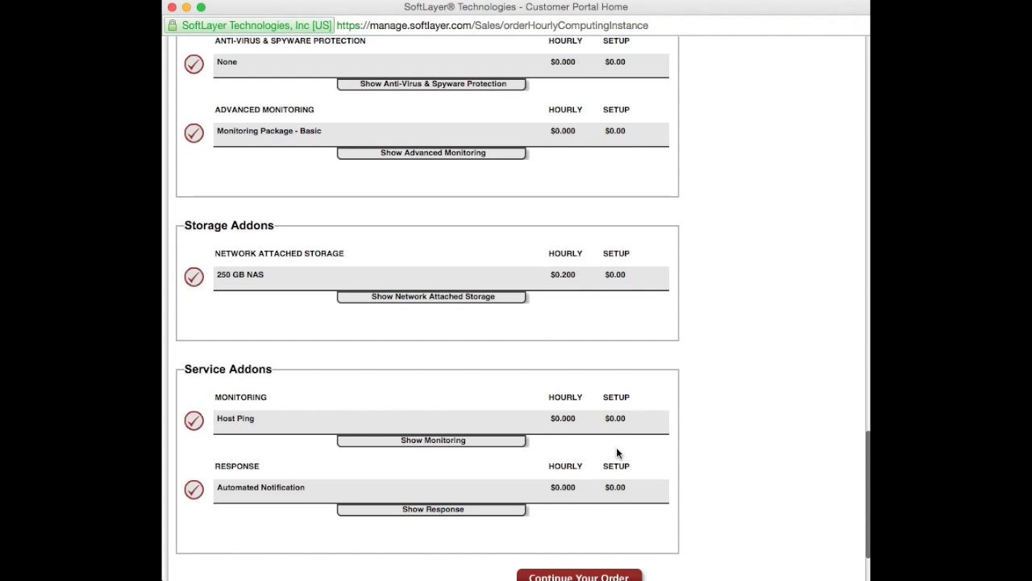
pyautogui.scroll(-2, 616, 446)
pyautogui.click(590, 488)
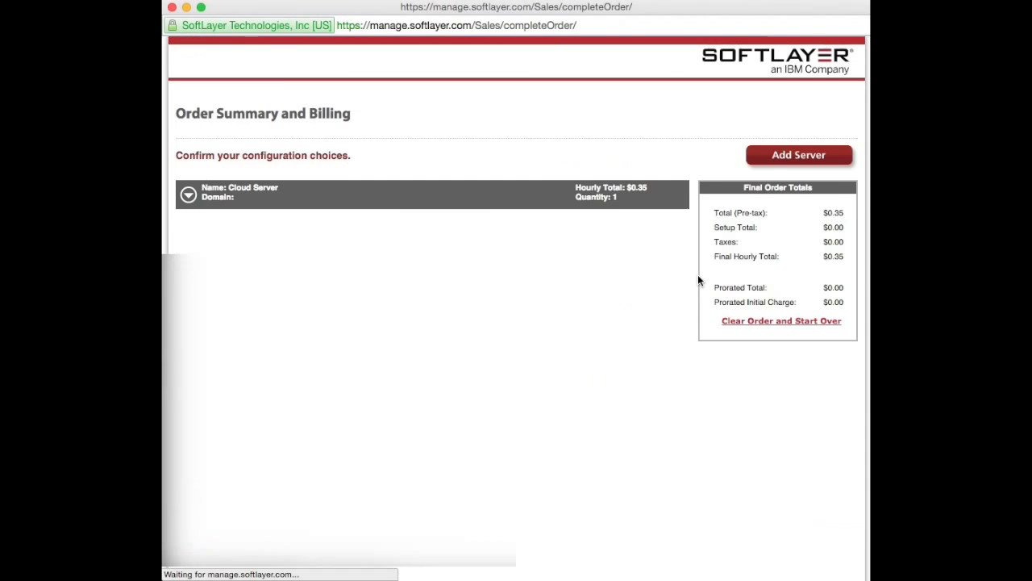
# Enter hostname 'st' and domain 'softlayer' for the cloud server
pyautogui.scroll(-10, 697, 275)
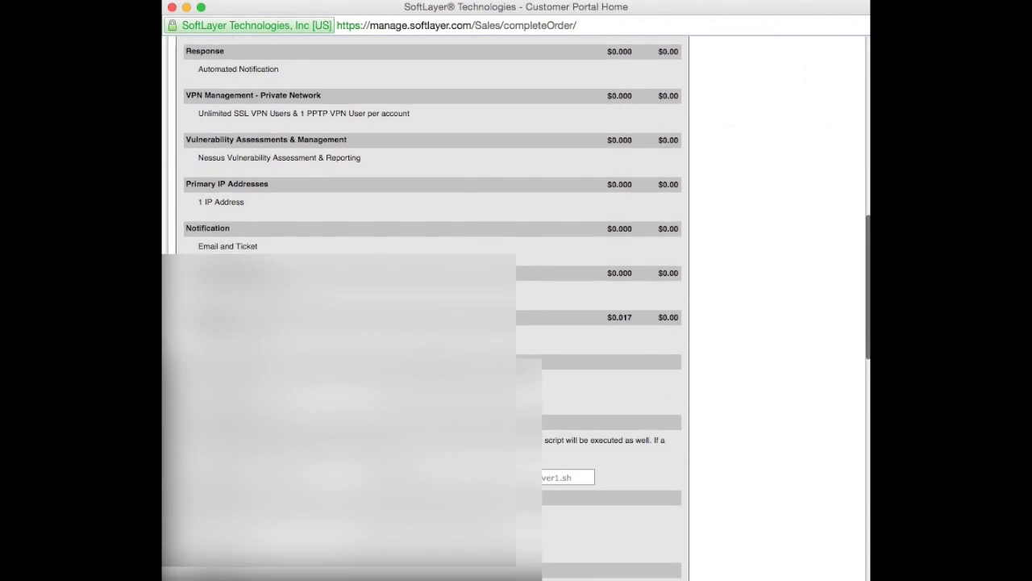
pyautogui.scroll(-3, 433, 306)
pyautogui.click(287, 225)
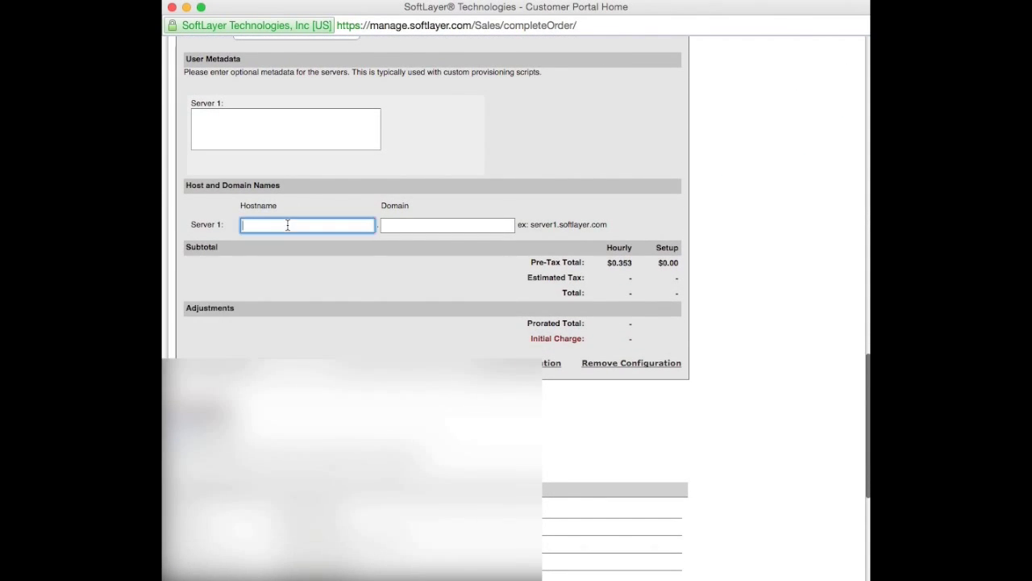
pyautogui.write('stagingserver')
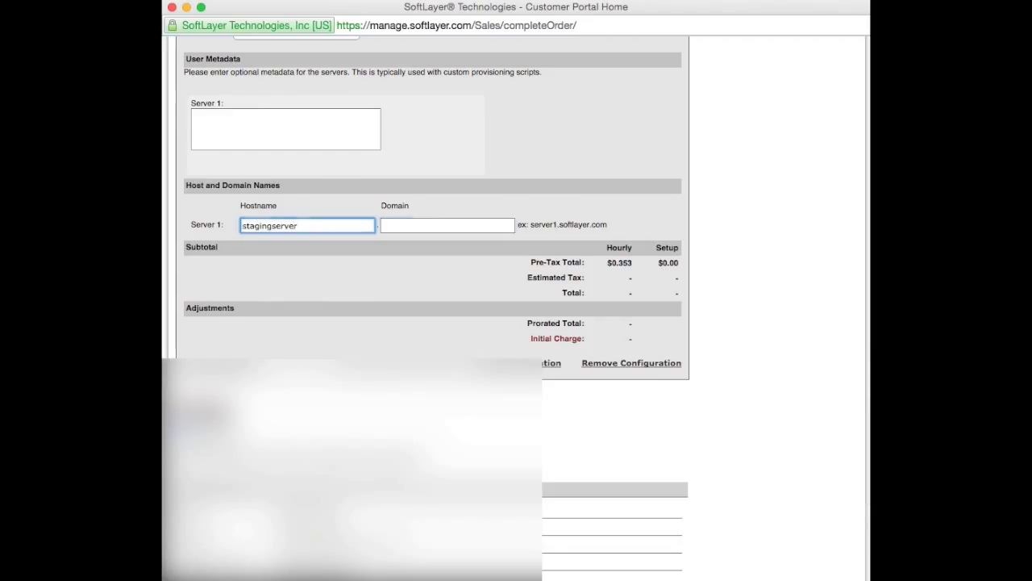
pyautogui.press('Tab')
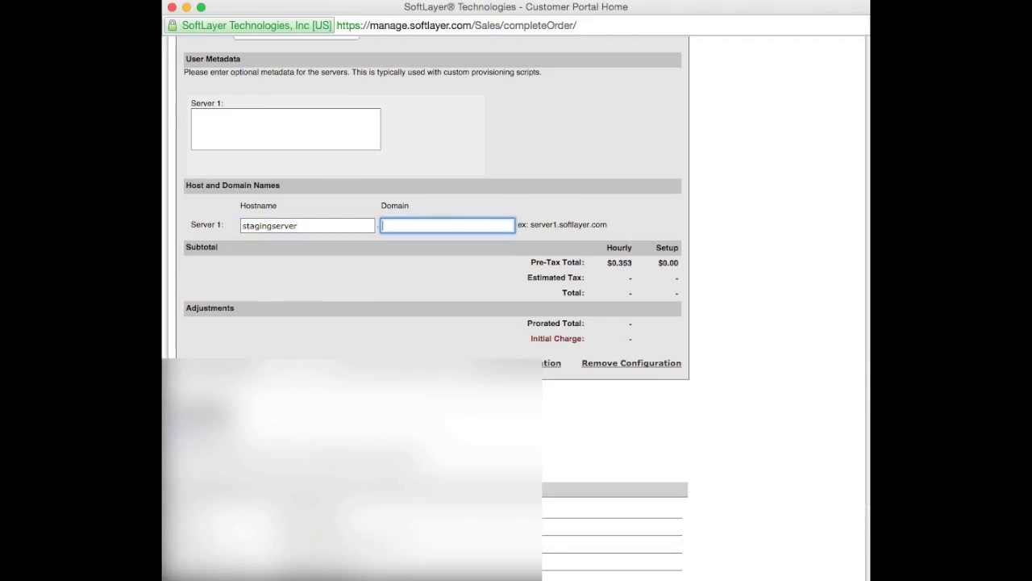
pyautogui.write('softlayer')
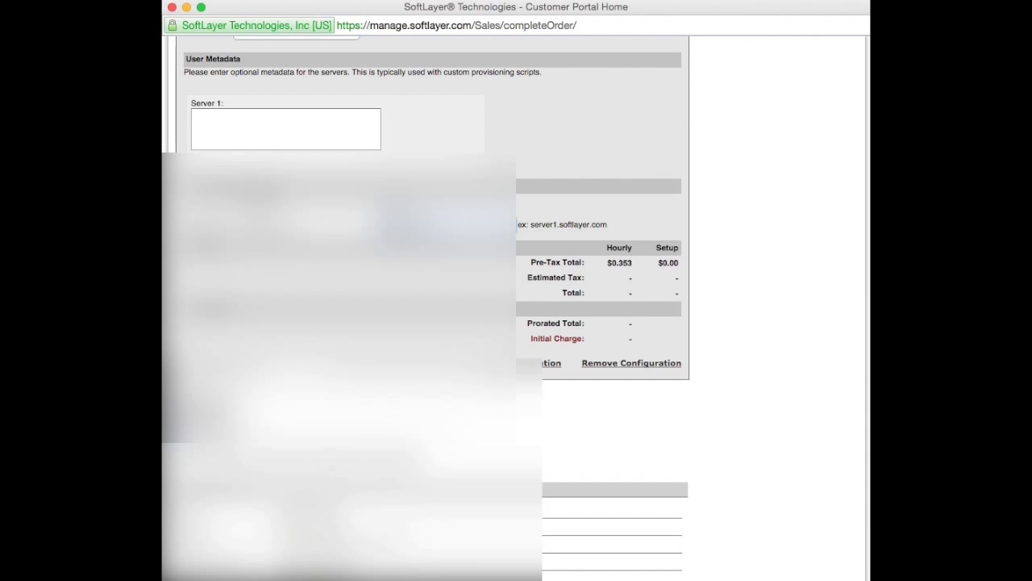
# Accept the Master Service Agreement on the order page
pyautogui.scroll(-5, 202, 464)
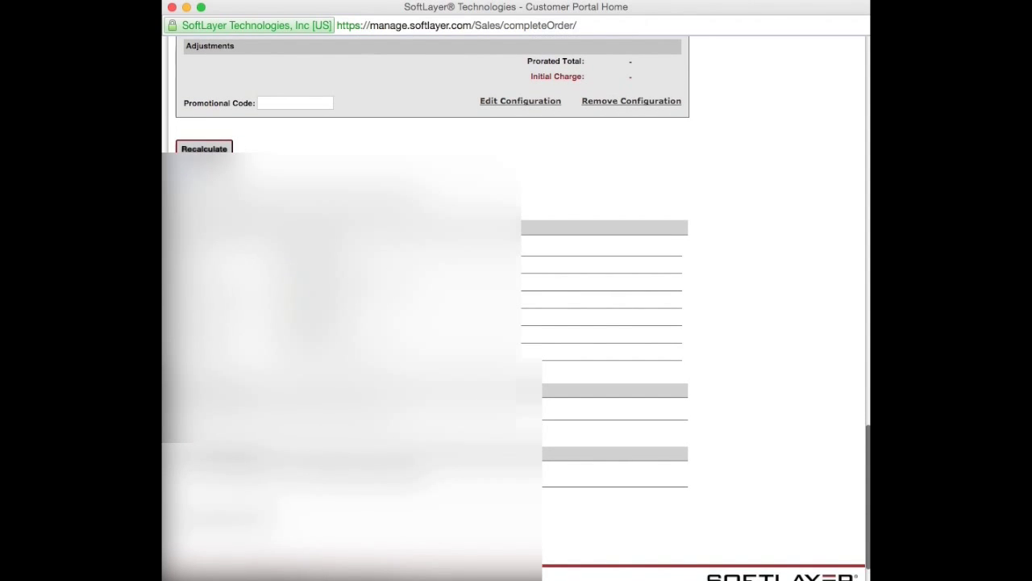
pyautogui.scroll(-1, 202, 465)
pyautogui.click(186, 453)
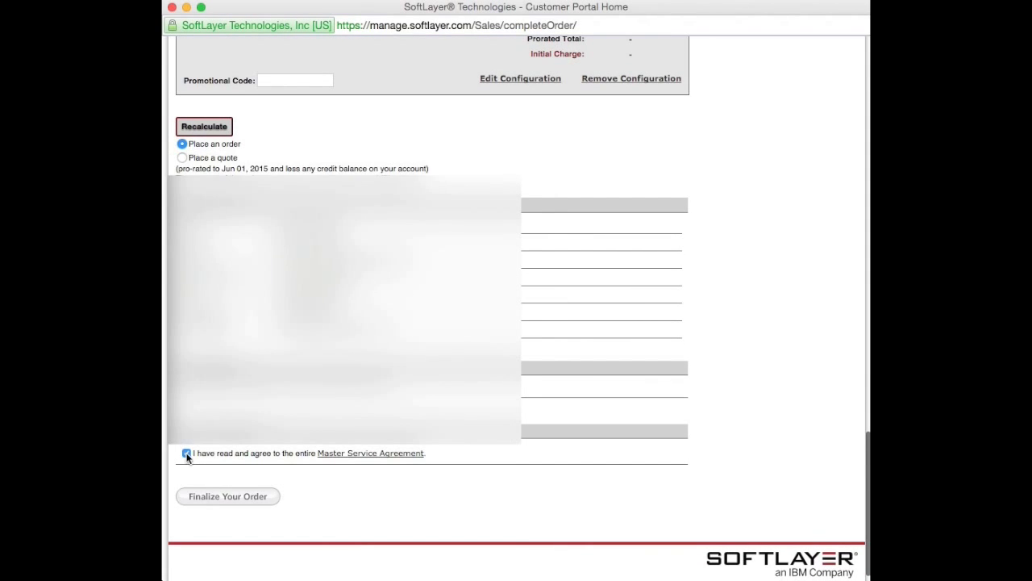
pyautogui.scroll(15, 666, 159)
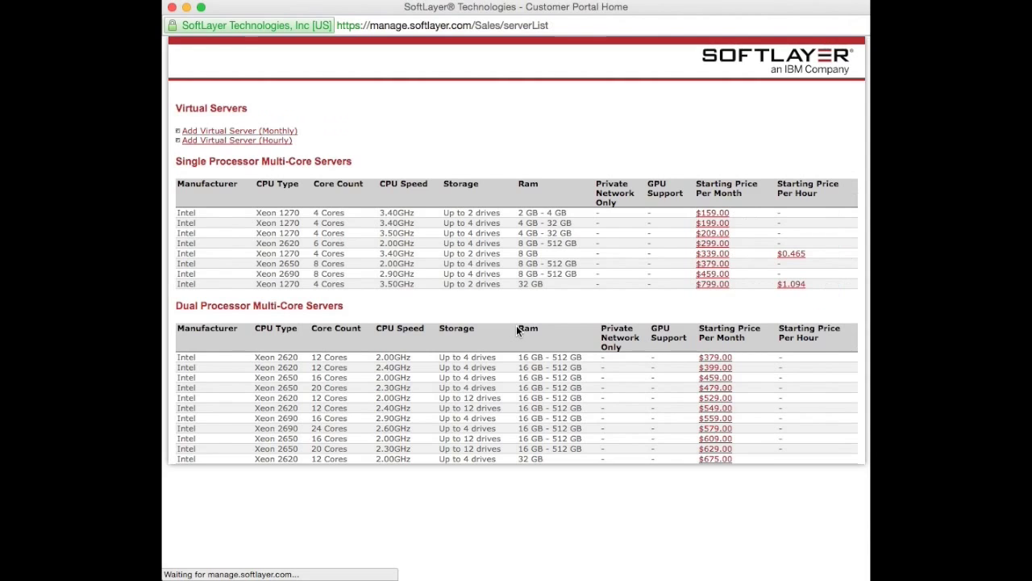
# Close the server list and order the $1.094/hour Xeon 1270 3.50GHz 32 GB hourly server
pyautogui.click(172, 7)
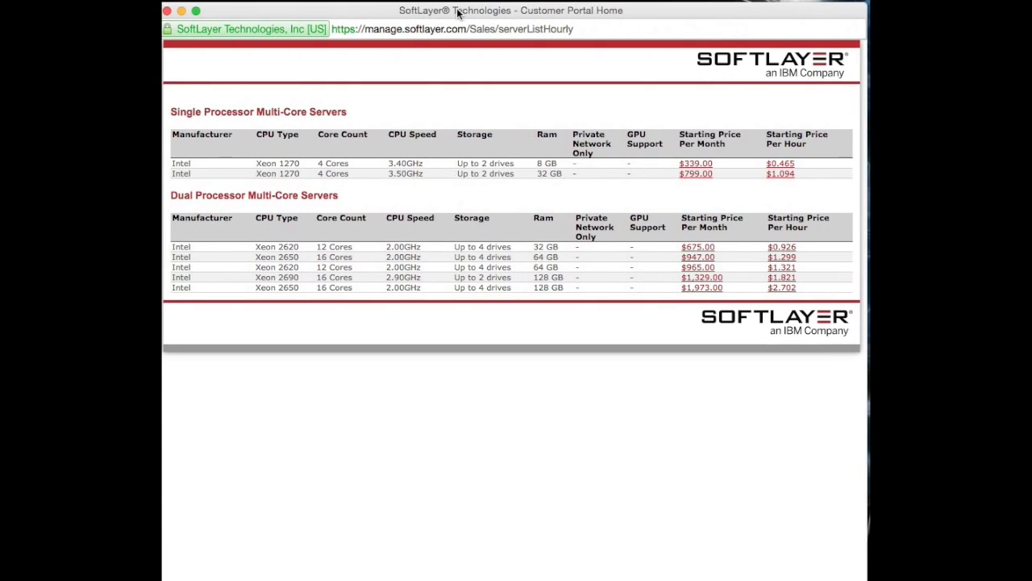
pyautogui.moveTo(457, 13); pyautogui.dragTo(459, 12)
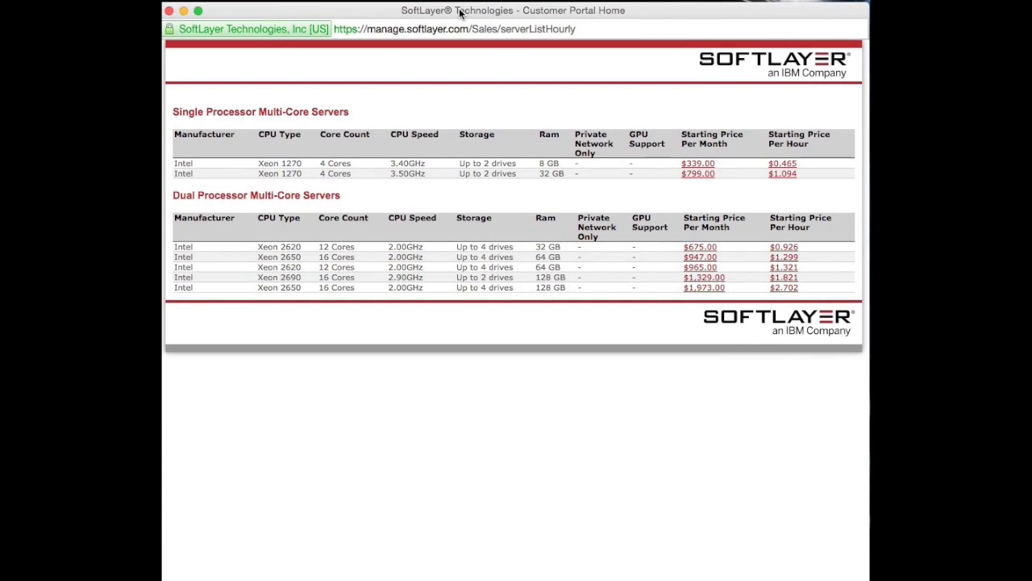
pyautogui.click(782, 174)
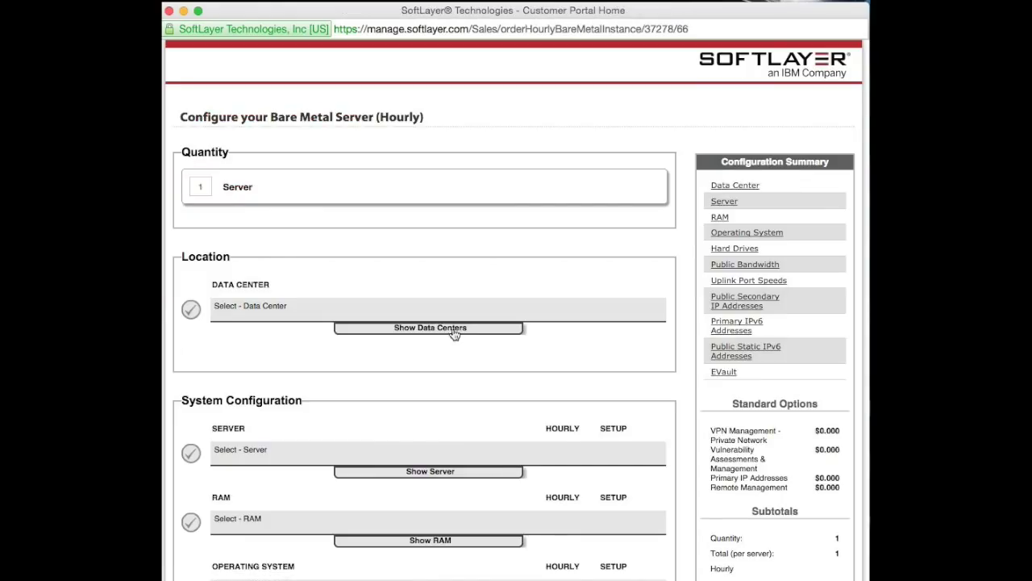
# Put the bare metal server in LON02 London running CentOS 7.x (64 bit)
pyautogui.click(409, 331)
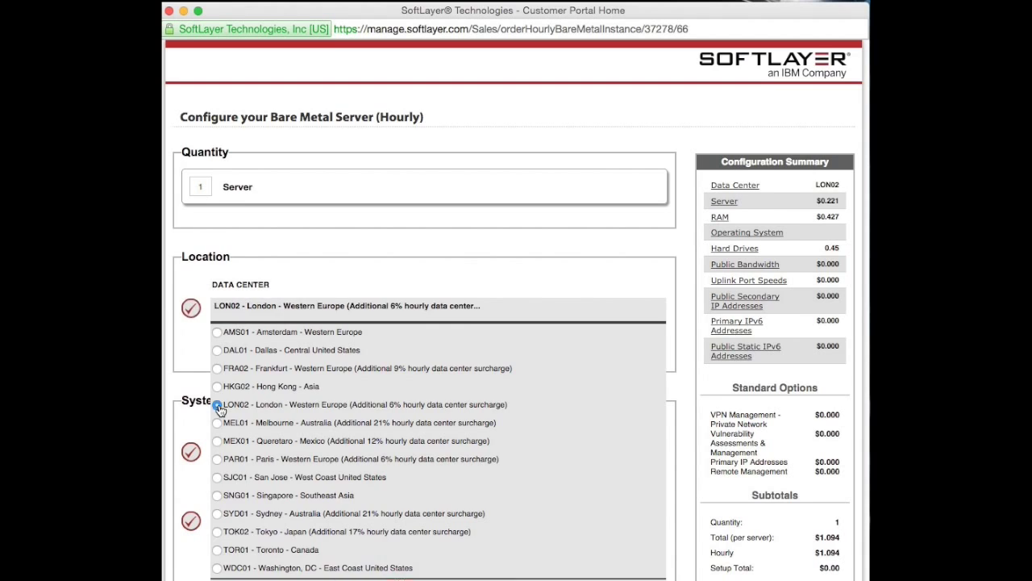
pyautogui.click(218, 405)
pyautogui.scroll(-3, 379, 449)
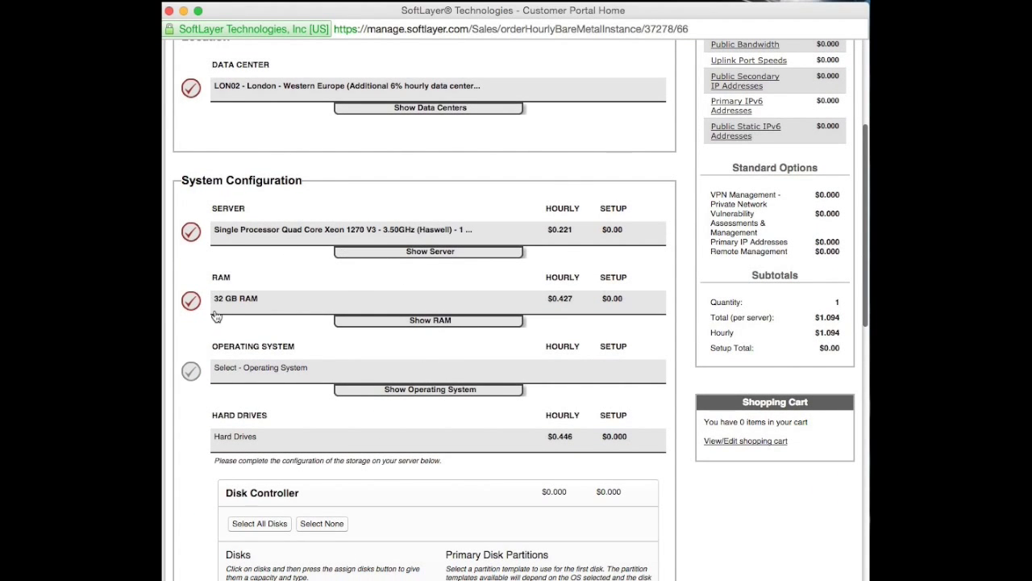
pyautogui.click(395, 390)
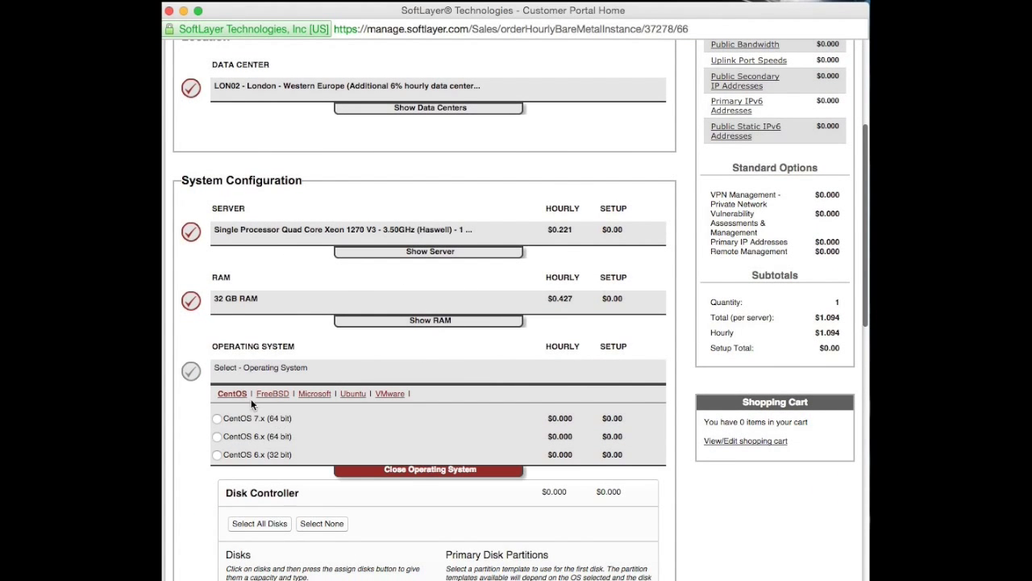
pyautogui.click(218, 419)
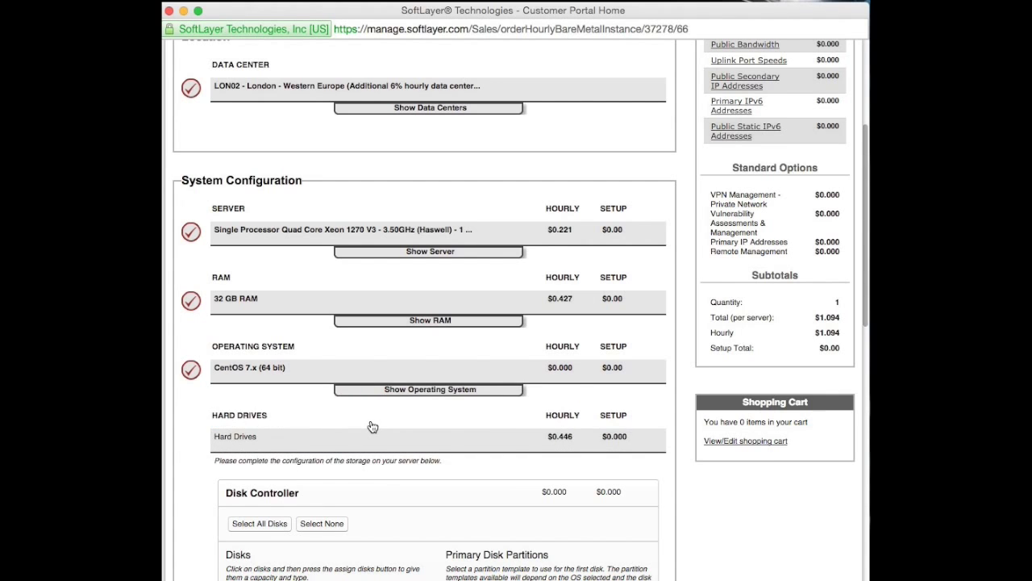
# Review the bare metal configuration and continue the order to verification
pyautogui.scroll(-3, 373, 426)
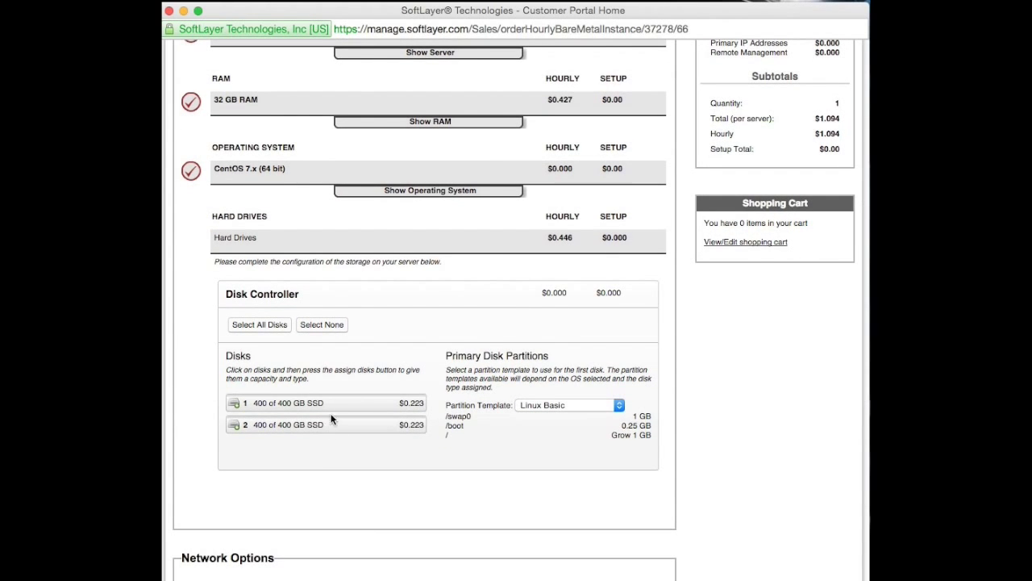
pyautogui.scroll(-2, 367, 413)
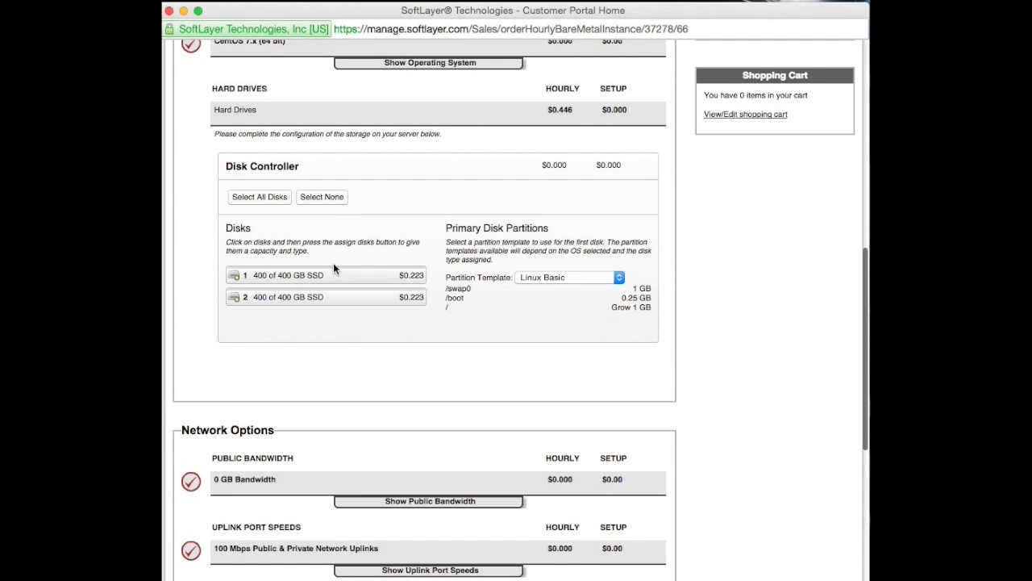
pyautogui.scroll(-5, 422, 339)
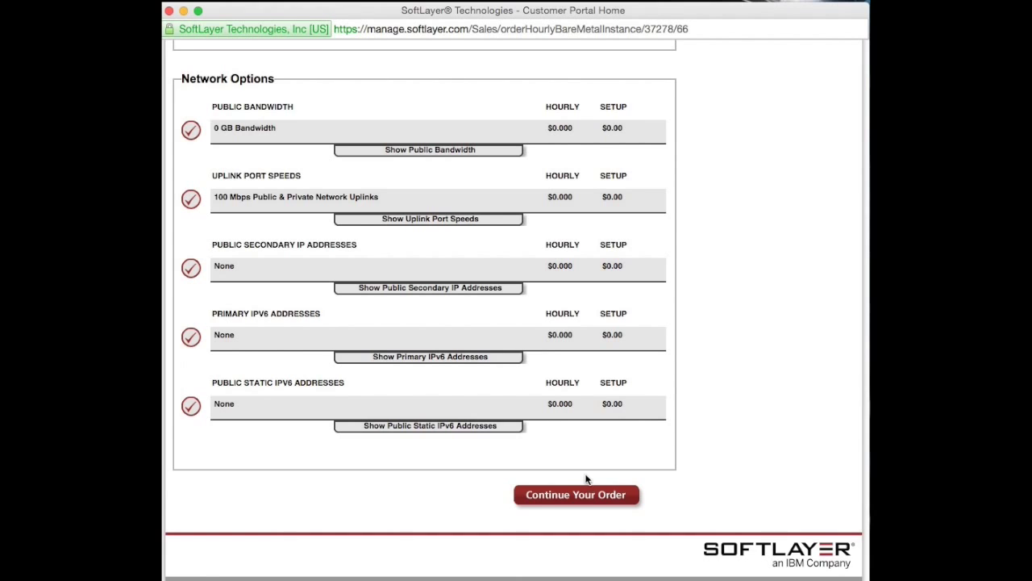
pyautogui.scroll(4, 424, 172)
pyautogui.scroll(-4, 424, 175)
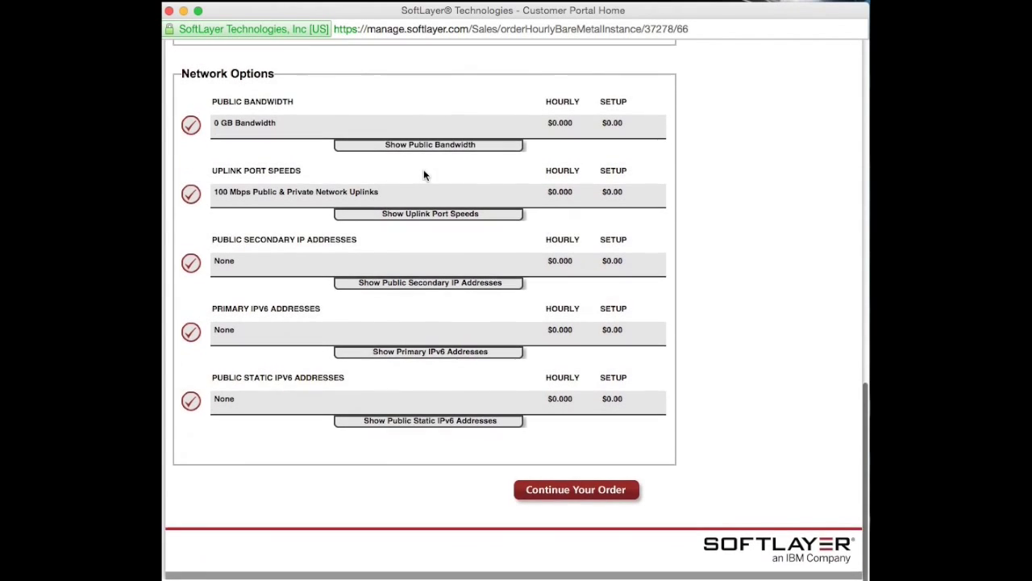
pyautogui.click(576, 494)
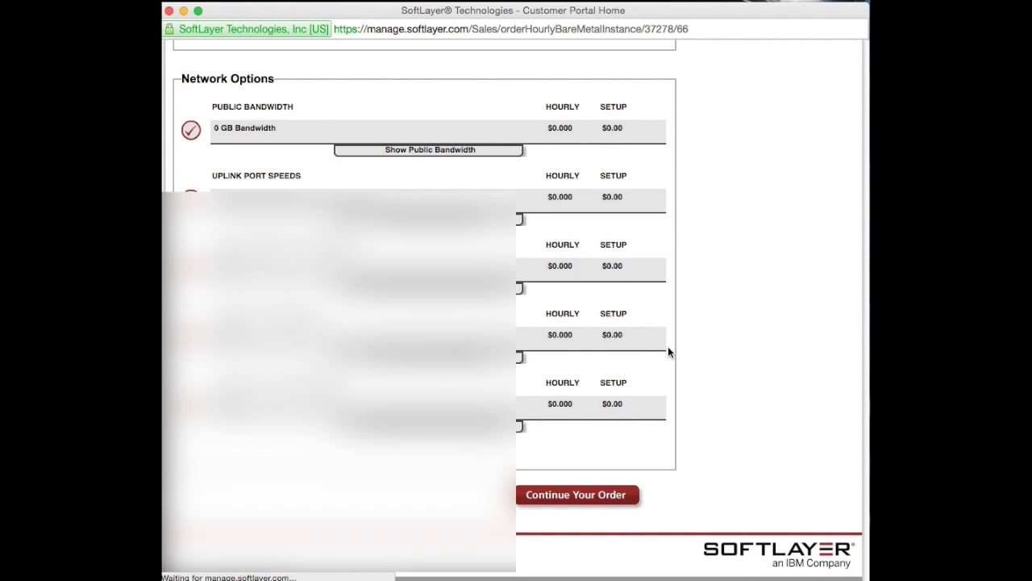
# Set the bare metal server's hostname to coreosonsoftlayer and domain to softlayer.com
pyautogui.scroll(-5, 516, 385)
pyautogui.scroll(-5, 516, 384)
pyautogui.scroll(3, 516, 385)
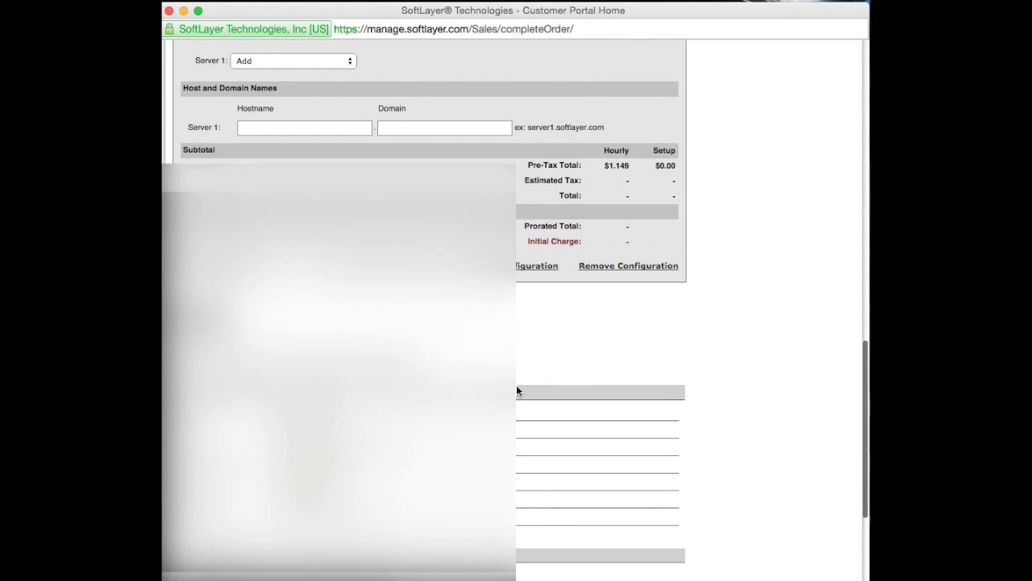
pyautogui.click(303, 125)
pyautogui.write('coreosonsoftlayer')
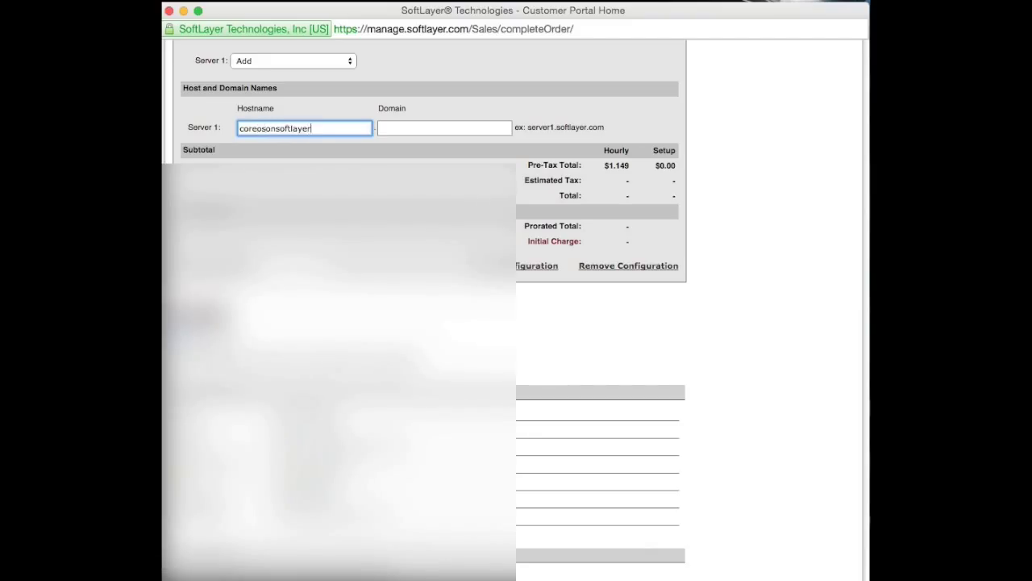
pyautogui.click(421, 126)
pyautogui.write('softlayer.com')
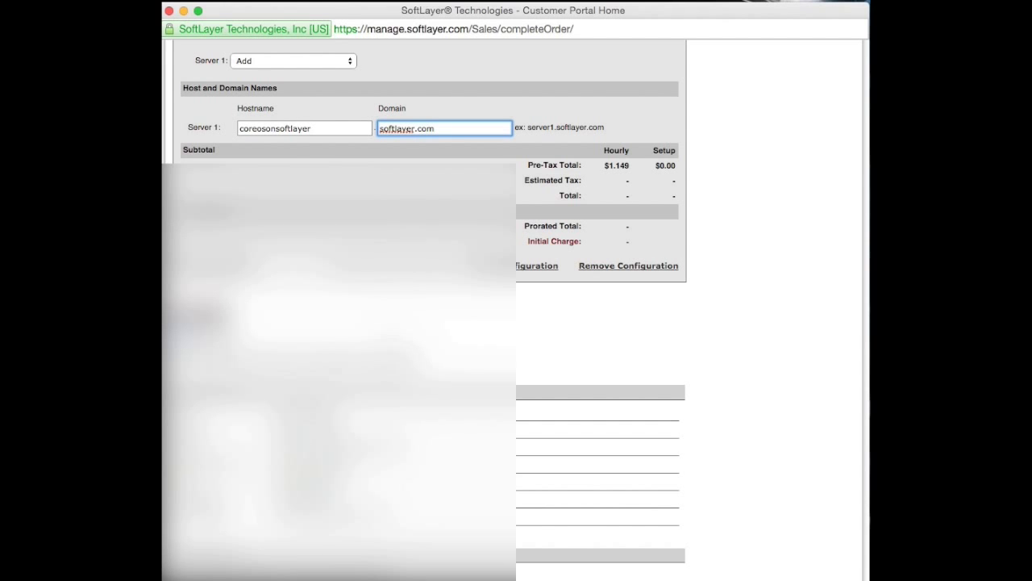
# Finalize the bare metal order and view the receipt
pyautogui.scroll(-5, 239, 469)
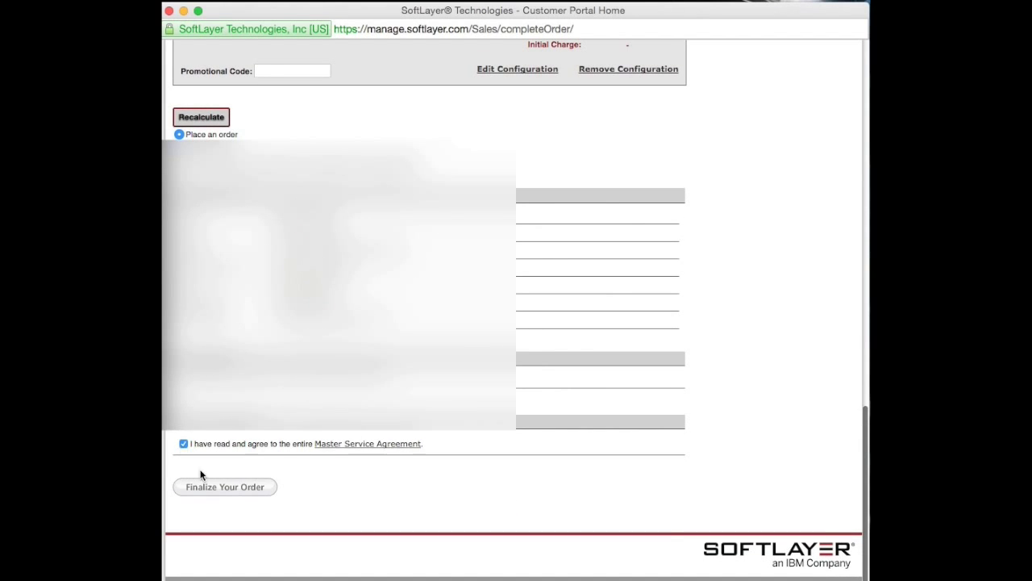
pyautogui.click(235, 488)
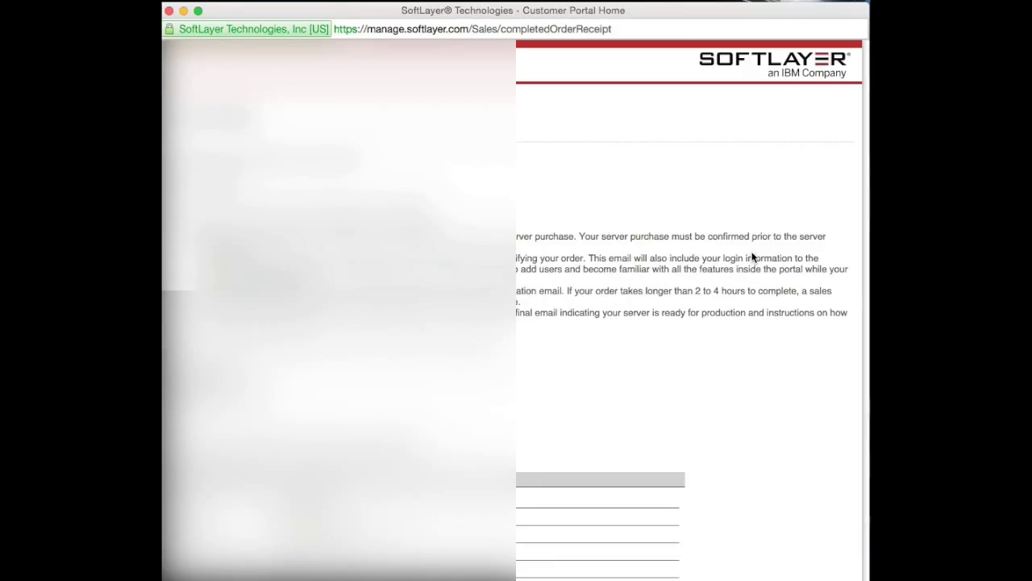
pyautogui.scroll(-15, 663, 253)
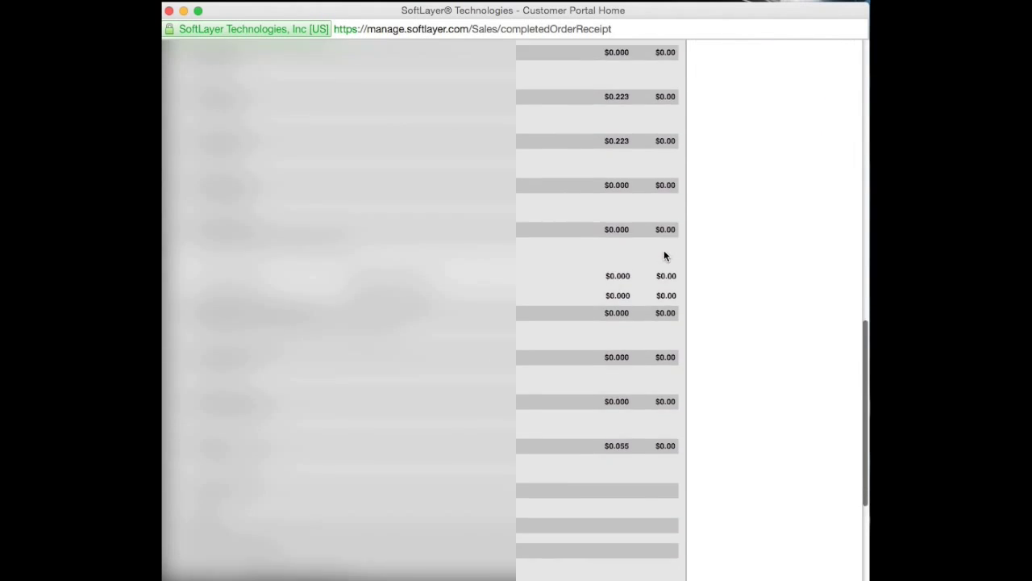